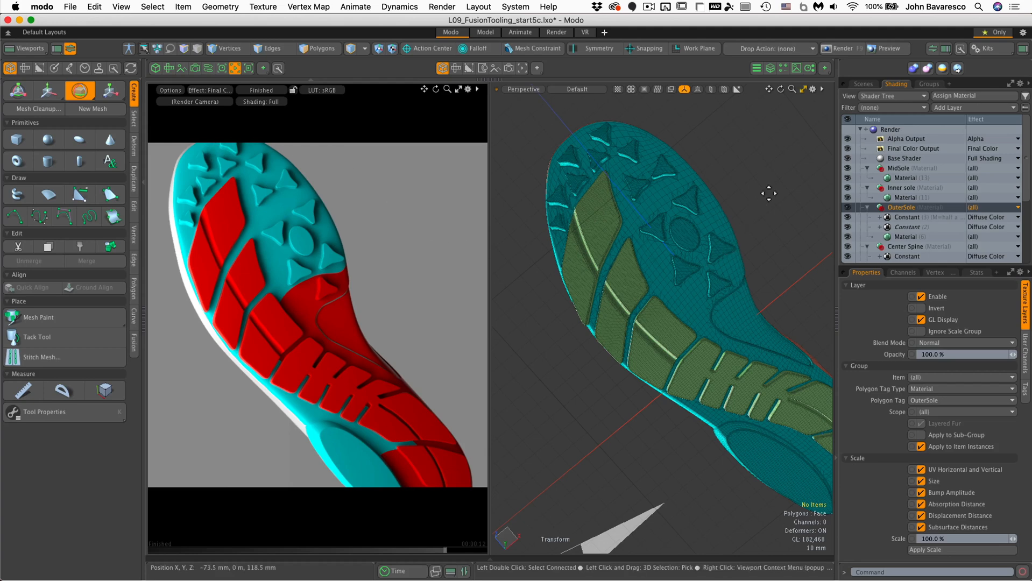
# Add the Enhance modo Leather skin texture to the OuterSole material group and delete that layer again
pyautogui.click(969, 108)
pyautogui.moveTo(968, 154)
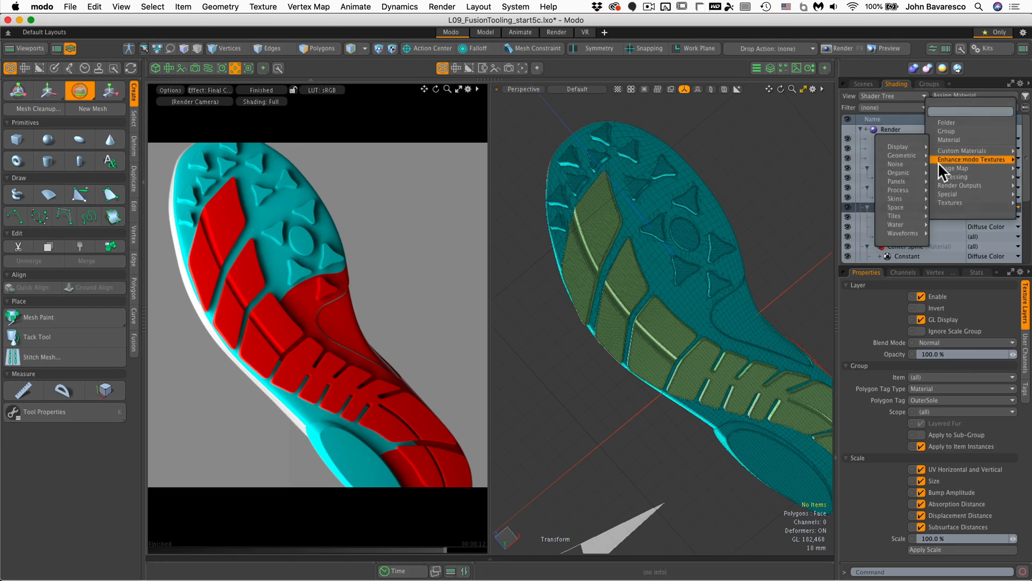
pyautogui.moveTo(915, 197)
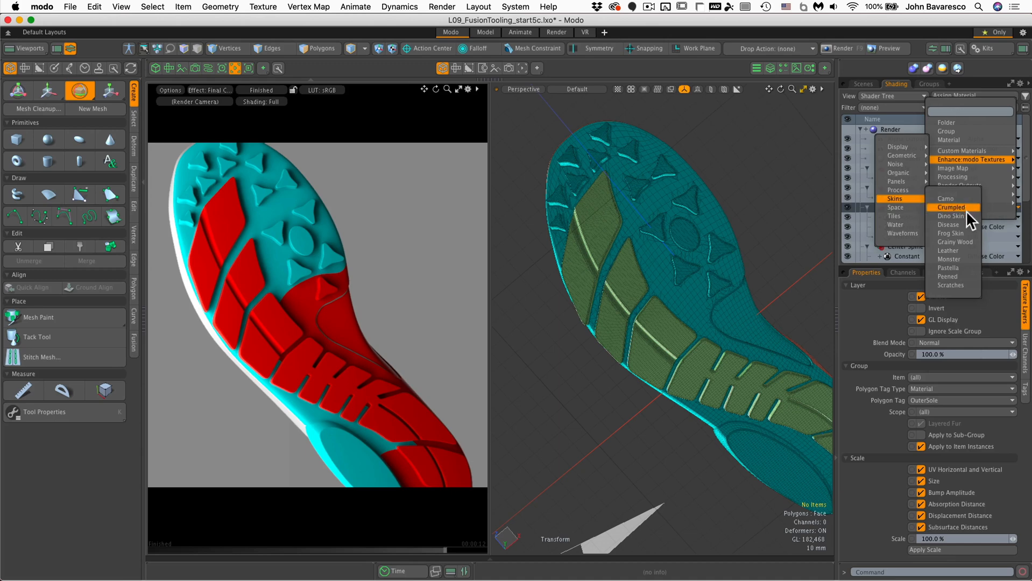
pyautogui.click(957, 250)
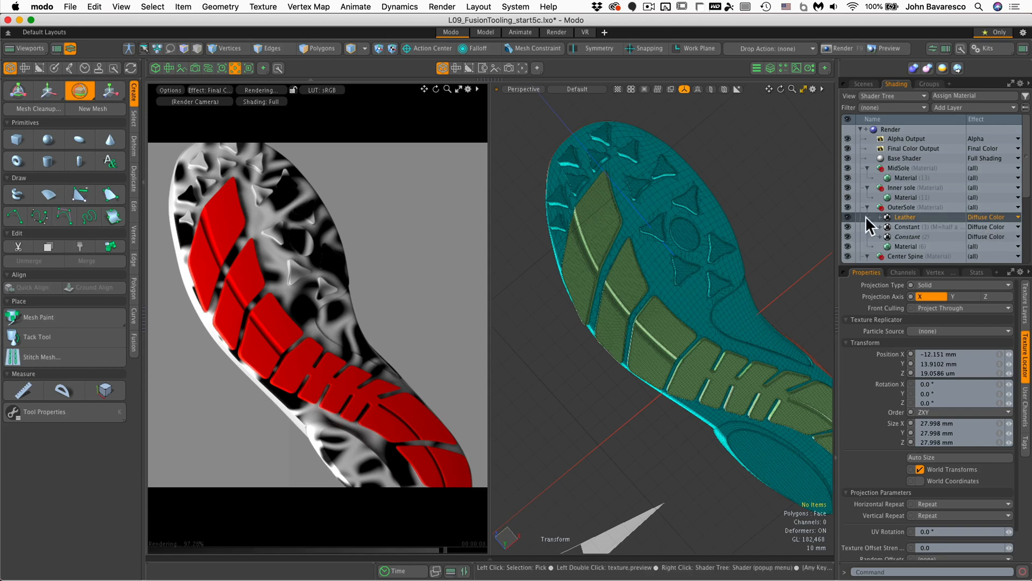
pyautogui.rightClick(907, 215)
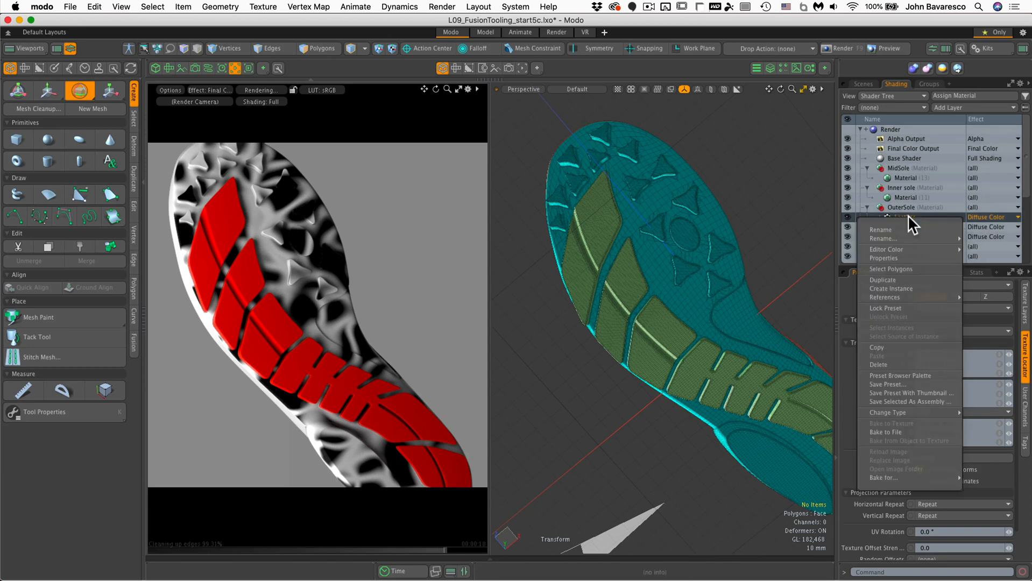
pyautogui.click(905, 364)
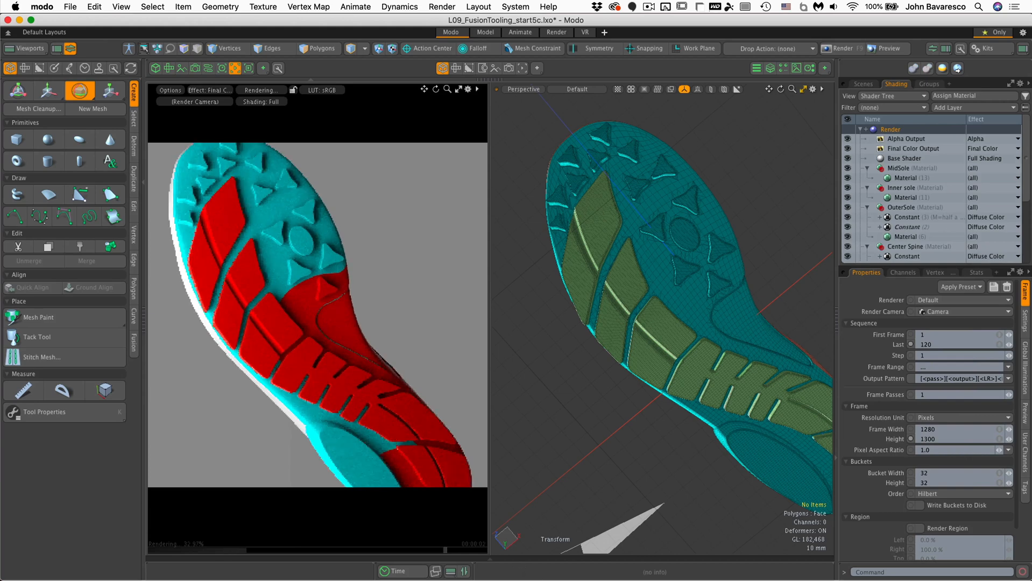
# Switch to Finder and load the preset twisted texture-shoe sole.lxp from Lesson 10's Materials folder into Modo's OuterSole material group
pyautogui.press('super+Tab')
pyautogui.moveTo(336, 268); pyautogui.dragTo(327, 284)
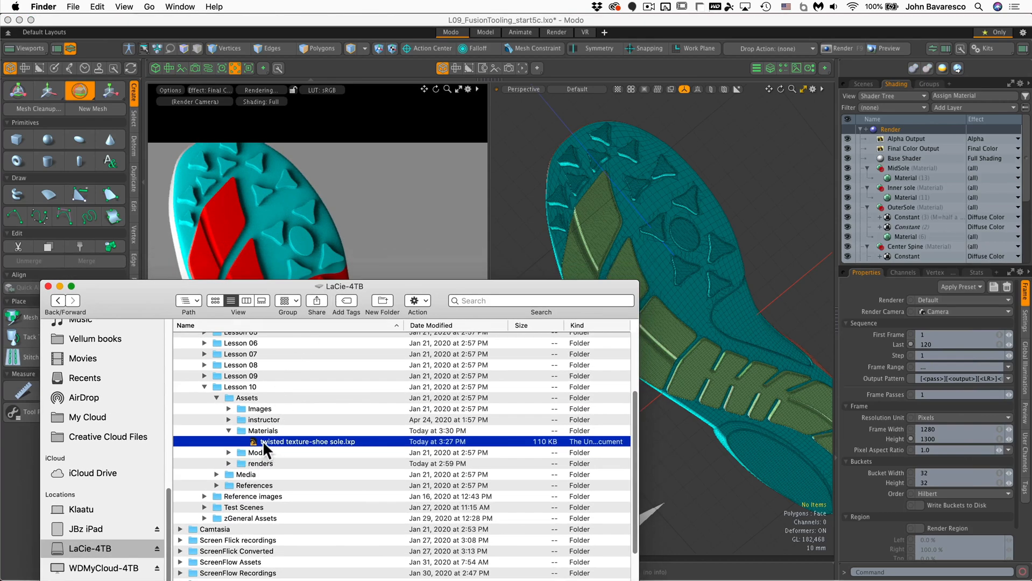
pyautogui.moveTo(259, 439); pyautogui.dragTo(913, 211)
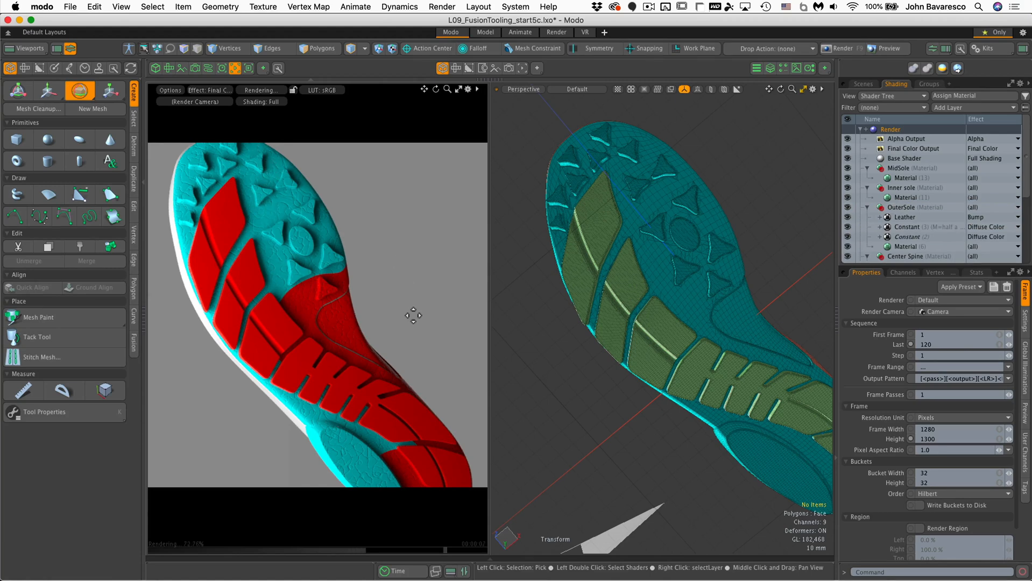
# Try a 10 mm bump amplitude on the OuterSole group's base material and settle on 2 mm
pyautogui.click(911, 246)
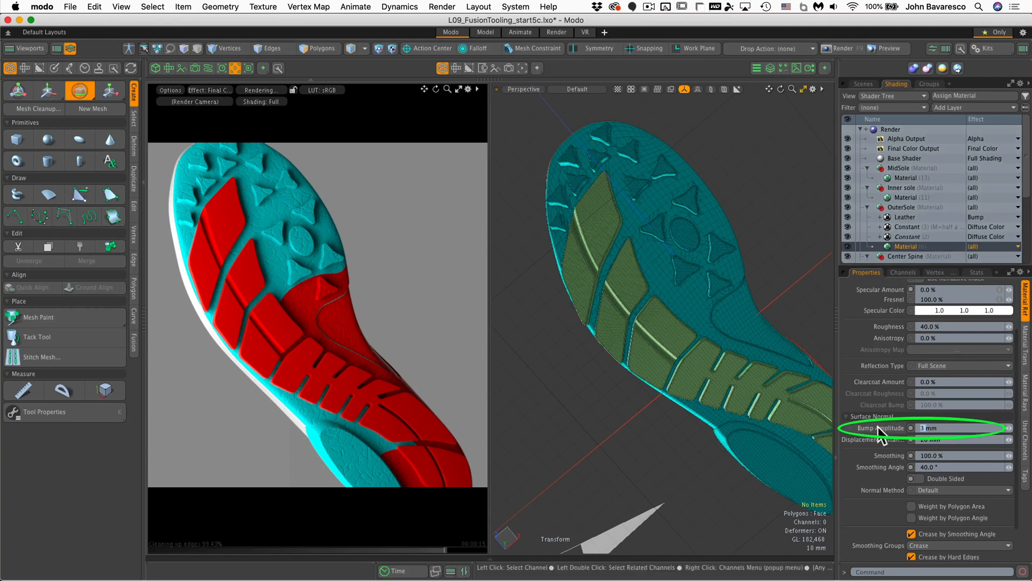
pyautogui.press('Return')
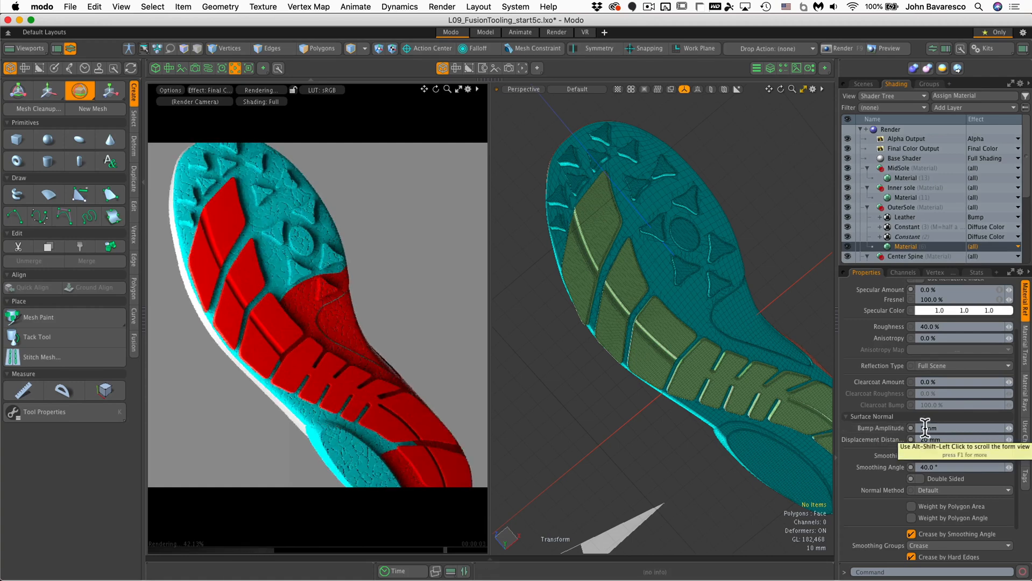
pyautogui.moveTo(926, 428); pyautogui.dragTo(865, 422)
pyautogui.write('10')
pyautogui.press('Return')
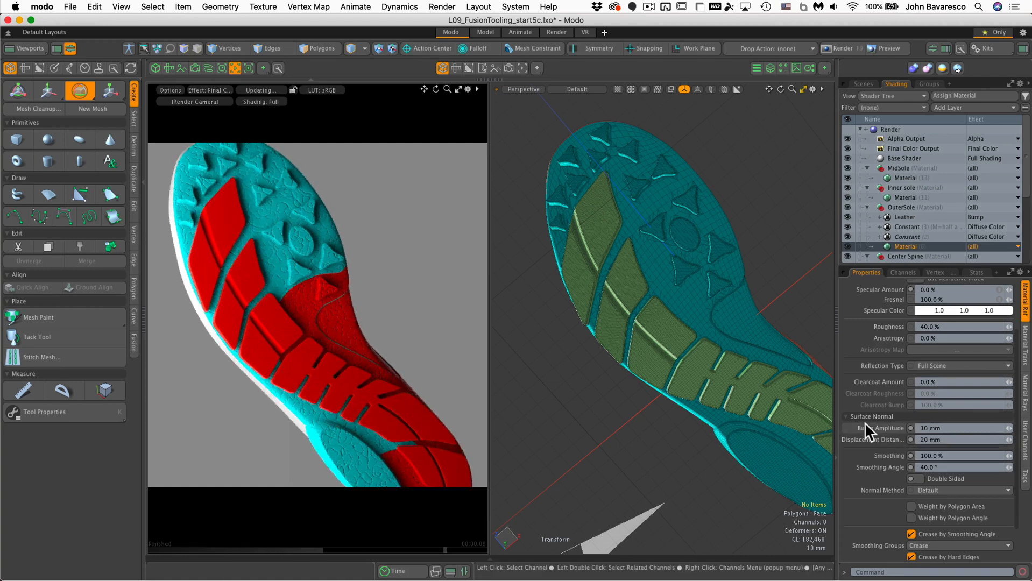
pyautogui.click(926, 428)
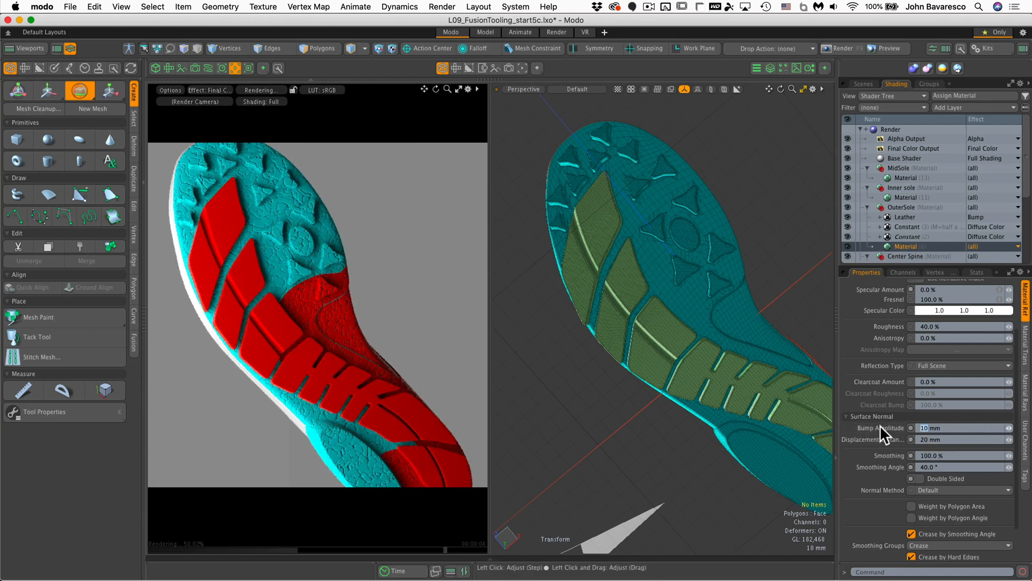
pyautogui.write('2')
pyautogui.press('Return')
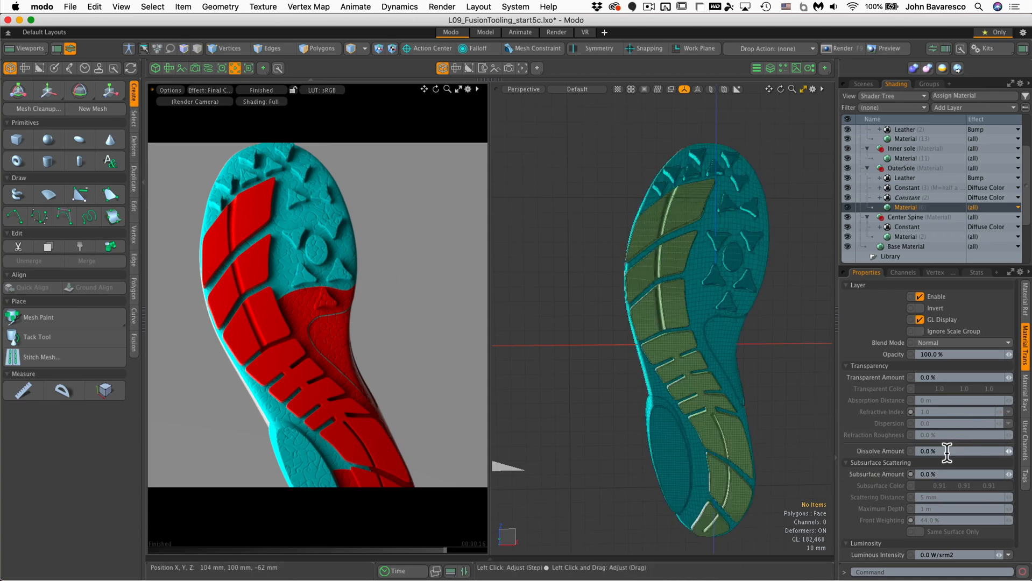
# Set the OuterSole material's subsurface amount to 50% and check the sole from other angles in the render preview
pyautogui.click(950, 474)
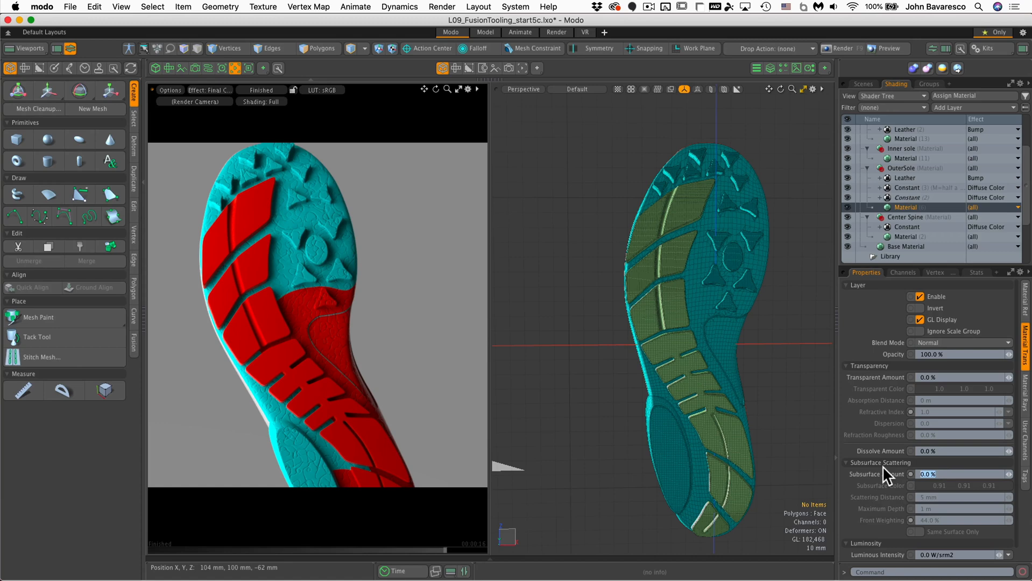
pyautogui.write('50')
pyautogui.press('Return')
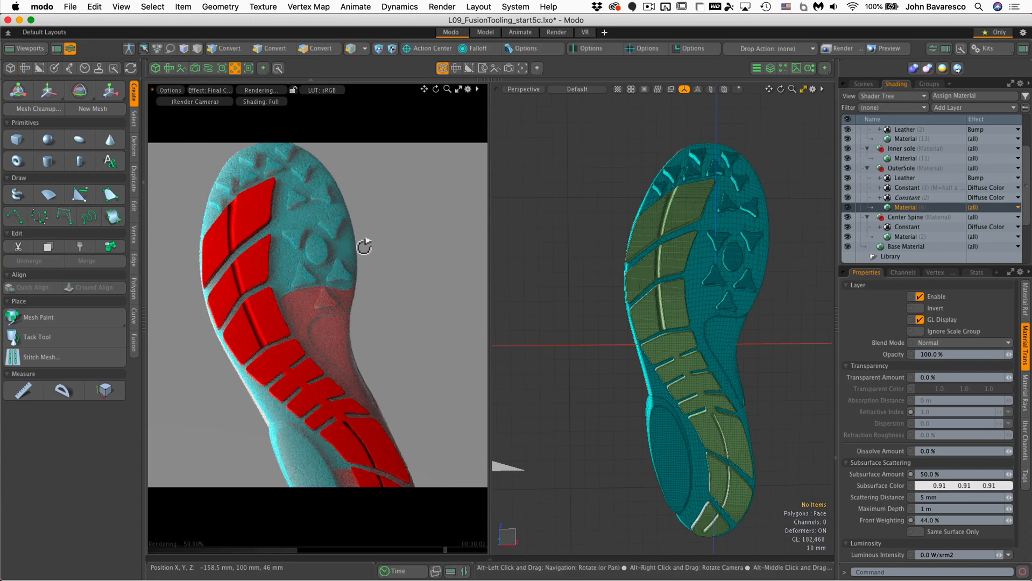
pyautogui.keyDown('alt'); pyautogui.moveTo(353, 261); pyautogui.dragTo(223, 299); pyautogui.keyUp('alt')
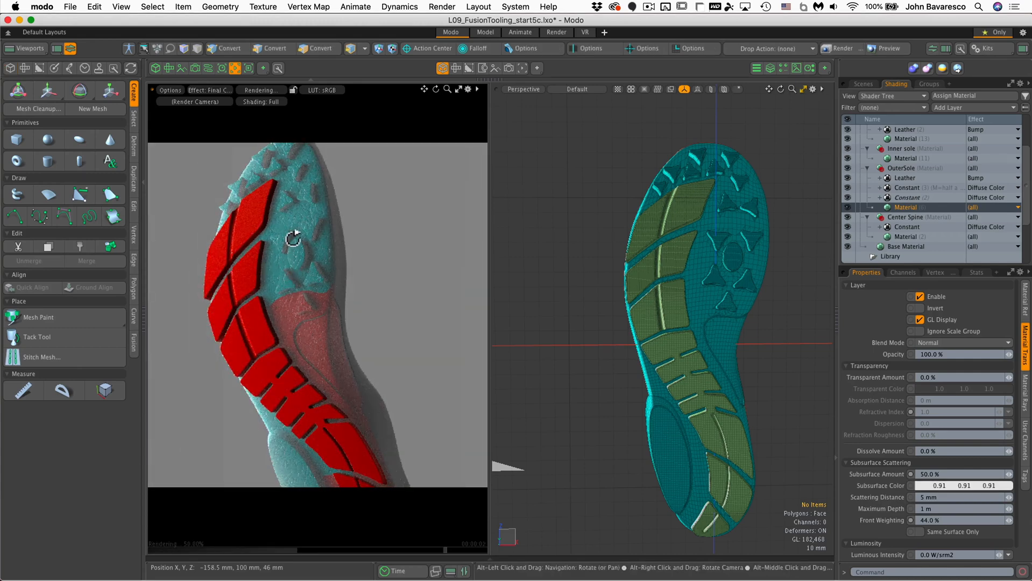
pyautogui.keyDown('alt'); pyautogui.moveTo(295, 230); pyautogui.dragTo(346, 268); pyautogui.keyUp('alt')
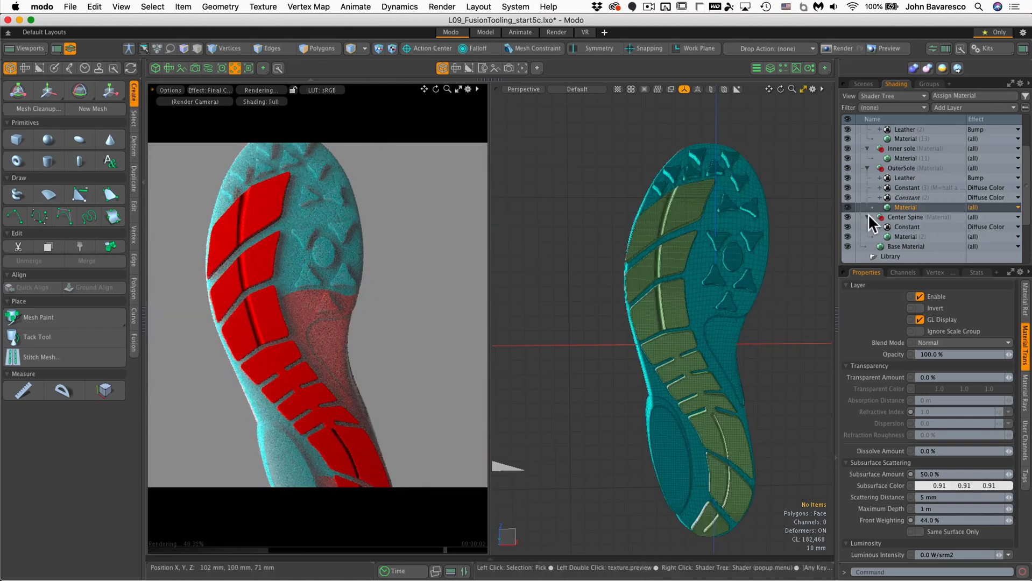
# Set the Center Spine material's subsurface amount to 50% and check it from another angle in the render preview
pyautogui.click(908, 237)
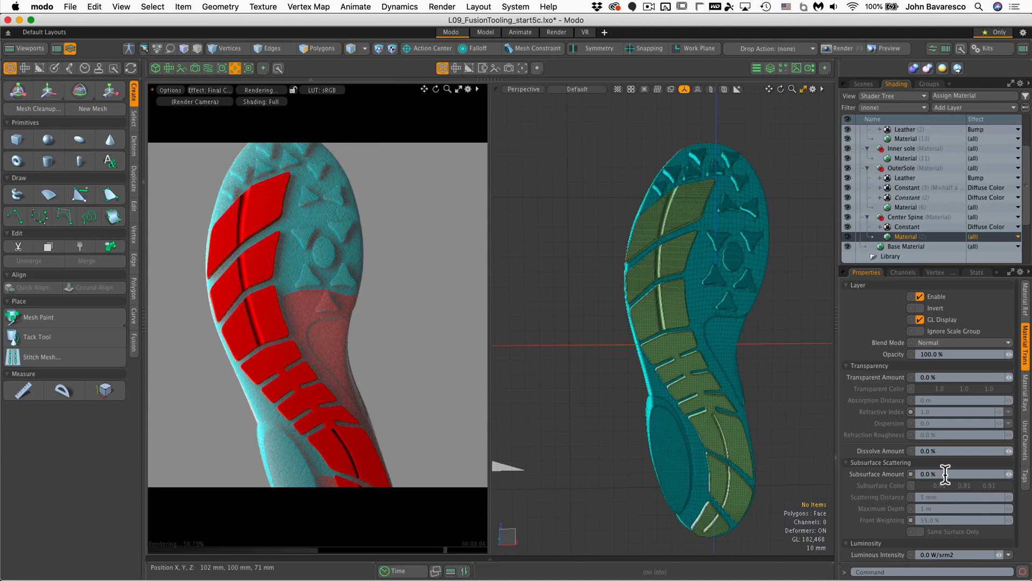
pyautogui.click(864, 469)
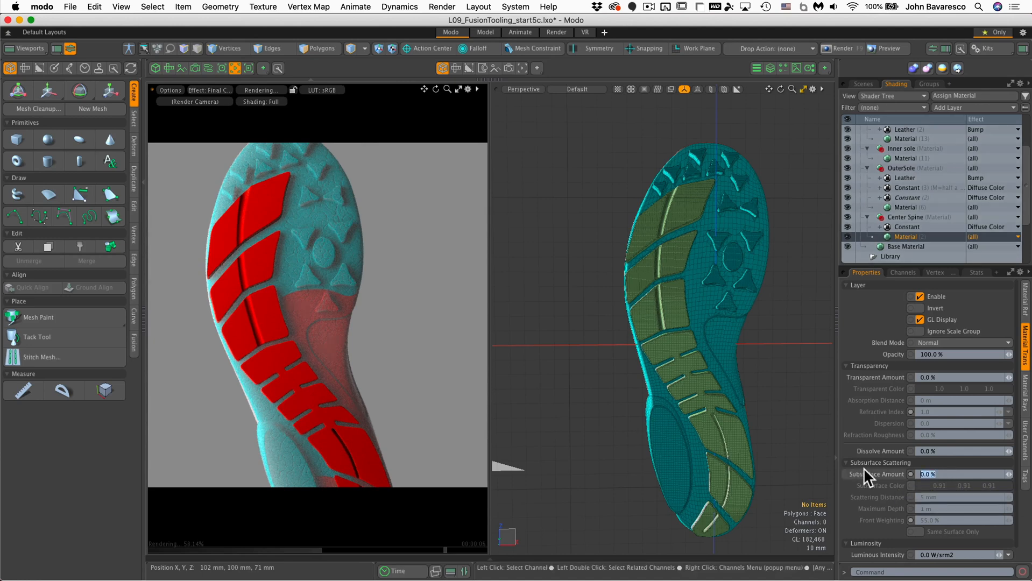
pyautogui.write('50')
pyautogui.press('Return')
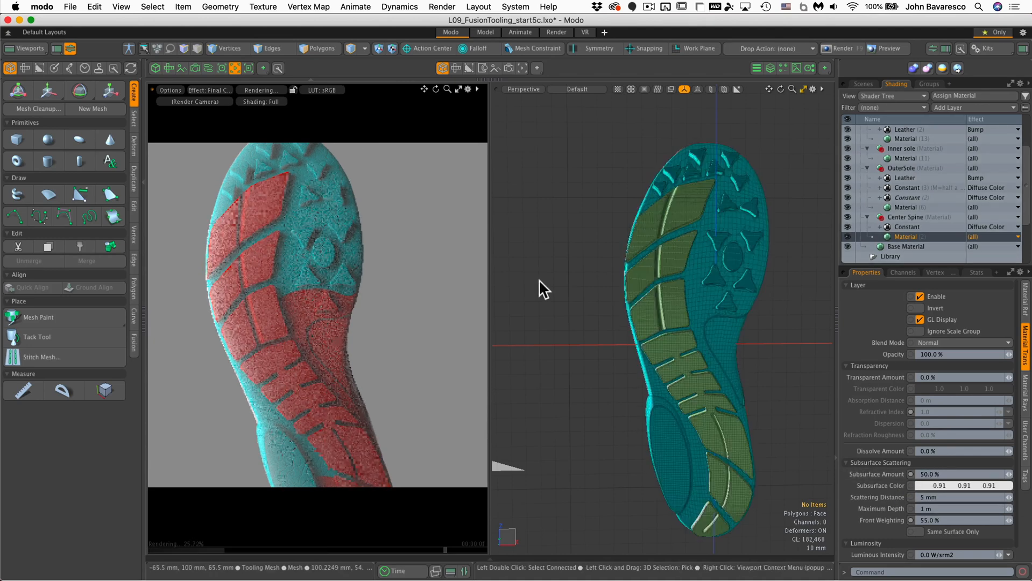
pyautogui.keyDown('alt'); pyautogui.moveTo(369, 237); pyautogui.dragTo(275, 271); pyautogui.keyUp('alt')
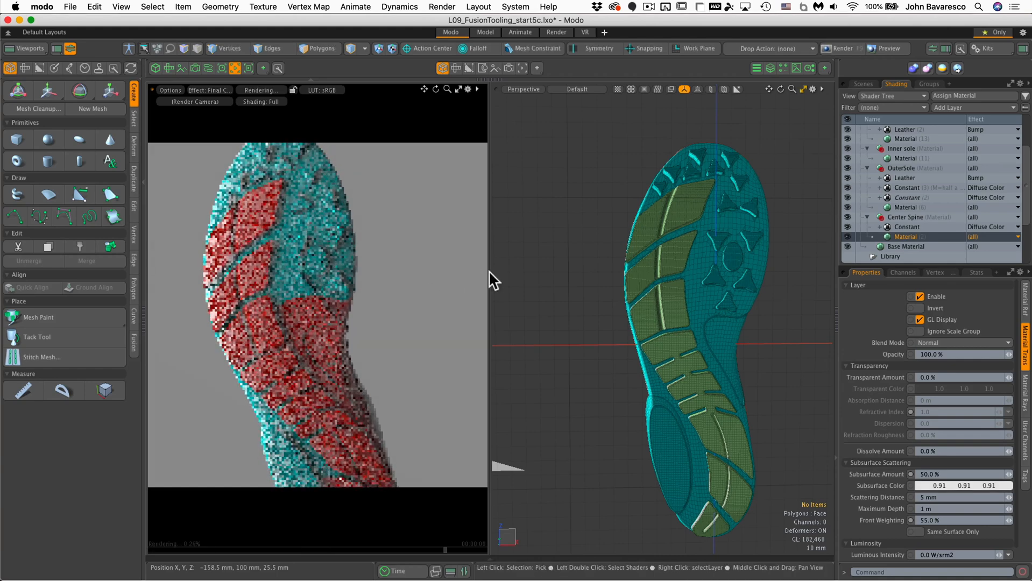
# Duplicate the Center Spine's red Constant layer as a Subsurface Color effect with 71.5% opacity
pyautogui.click(908, 227)
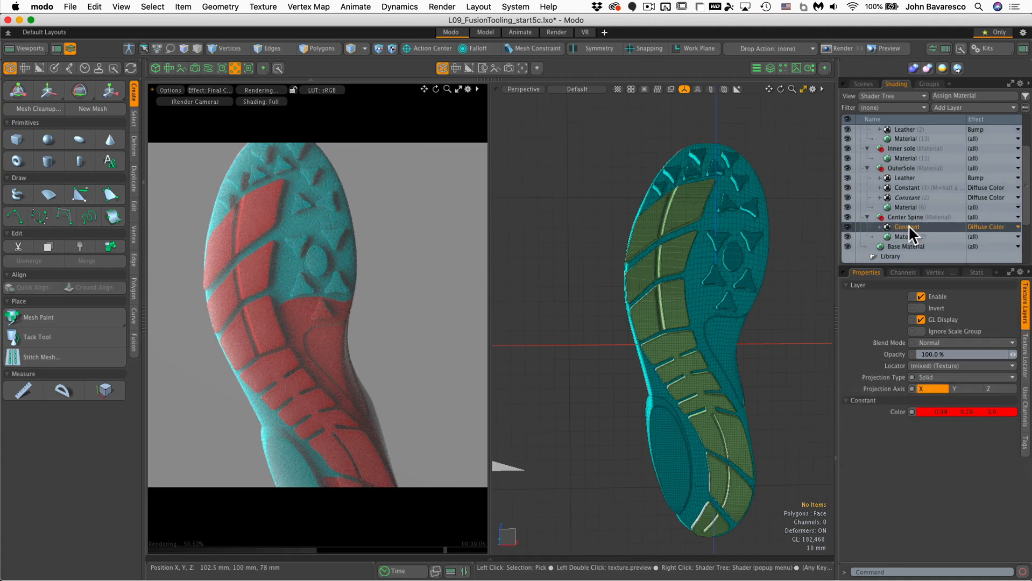
pyautogui.rightClick(907, 227)
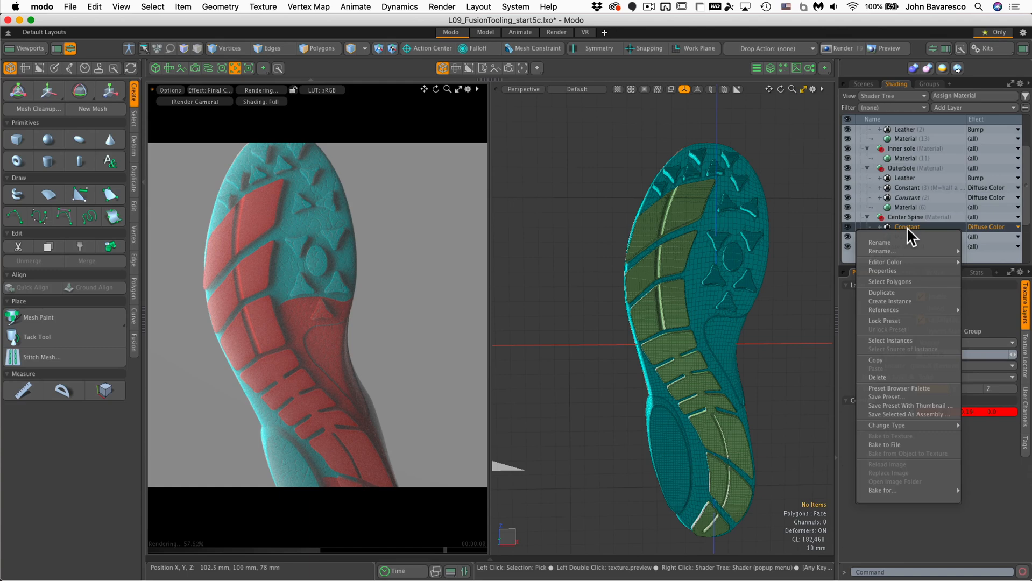
pyautogui.click(901, 292)
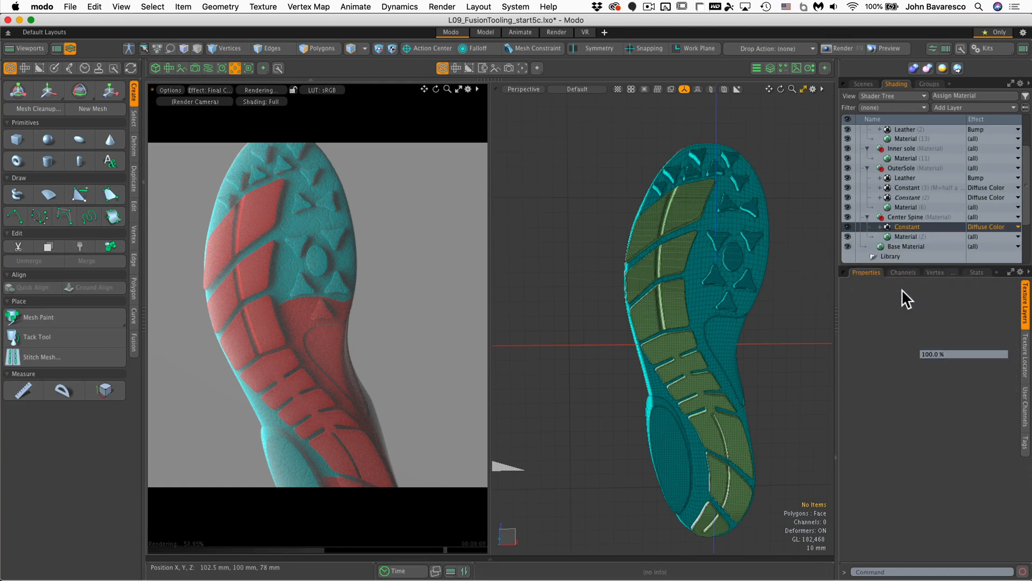
pyautogui.click(979, 227)
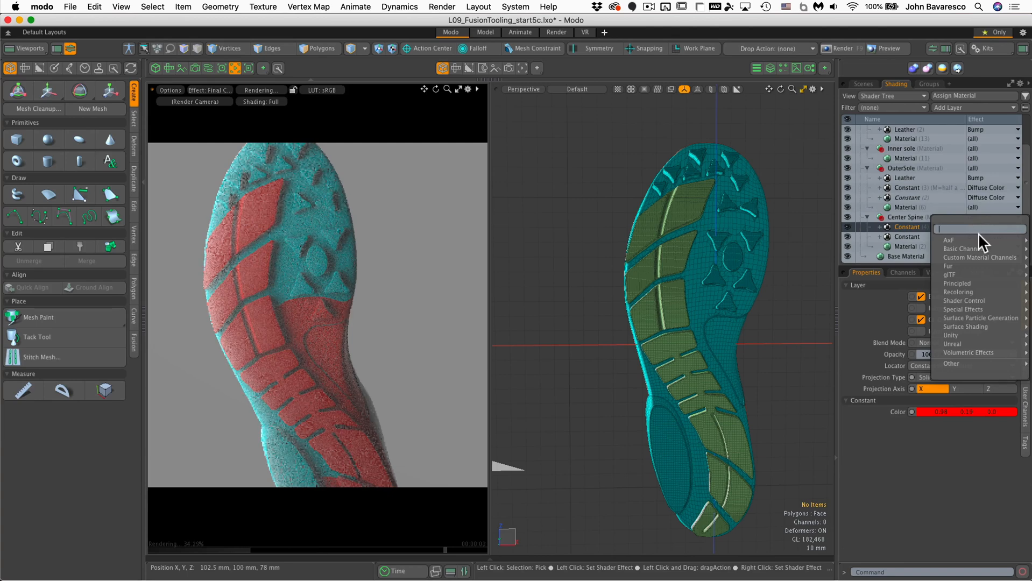
pyautogui.moveTo(974, 258)
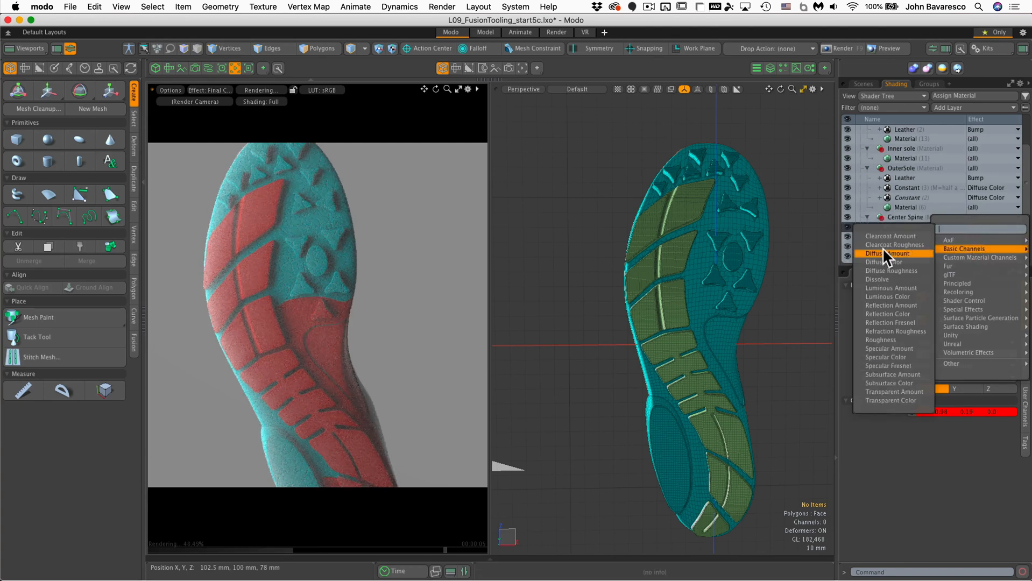
pyautogui.click(895, 381)
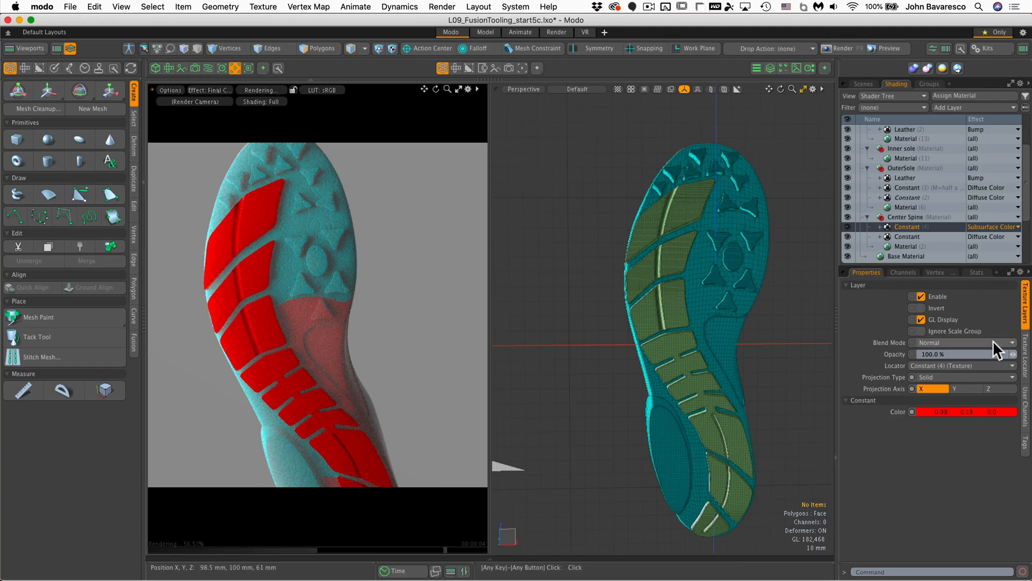
pyautogui.moveTo(1014, 355)
pyautogui.mouseDown()
pyautogui.moveTo(985, 355)
pyautogui.moveTo(996, 354)
pyautogui.mouseUp()
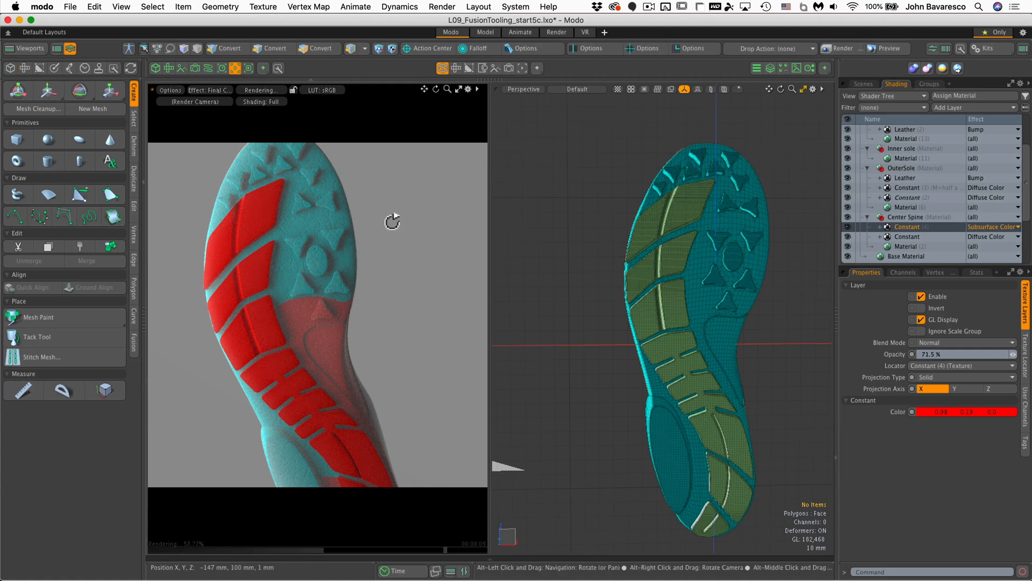
pyautogui.moveTo(392, 219)
pyautogui.keyDown('alt'); pyautogui.mouseDown()
pyautogui.moveTo(364, 243)
pyautogui.moveTo(387, 229)
pyautogui.mouseUp(); pyautogui.keyUp('alt')
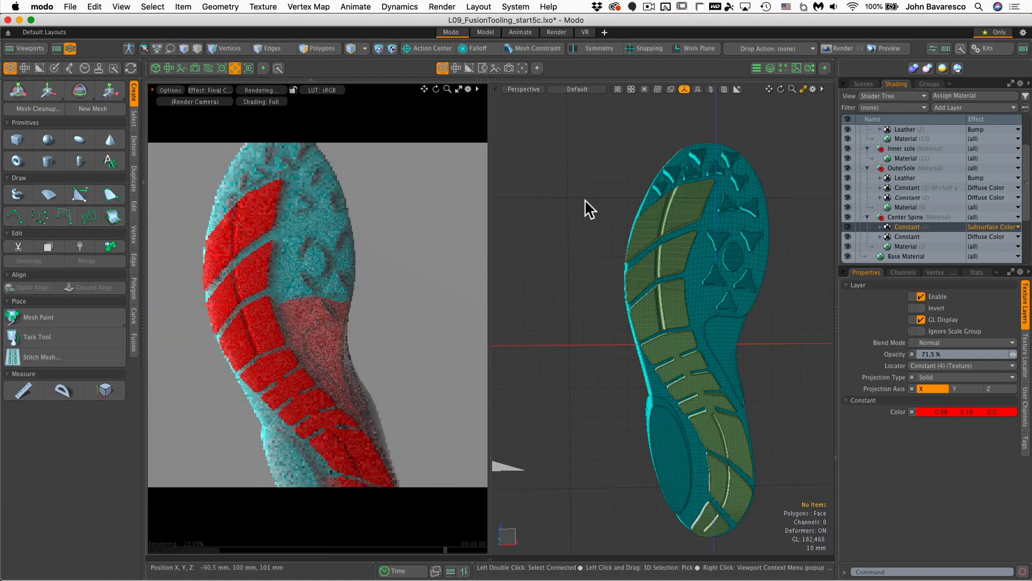
# Duplicate the OuterSole group's cyan Constant layer and set the copy's effect to Subsurface Color
pyautogui.click(905, 188)
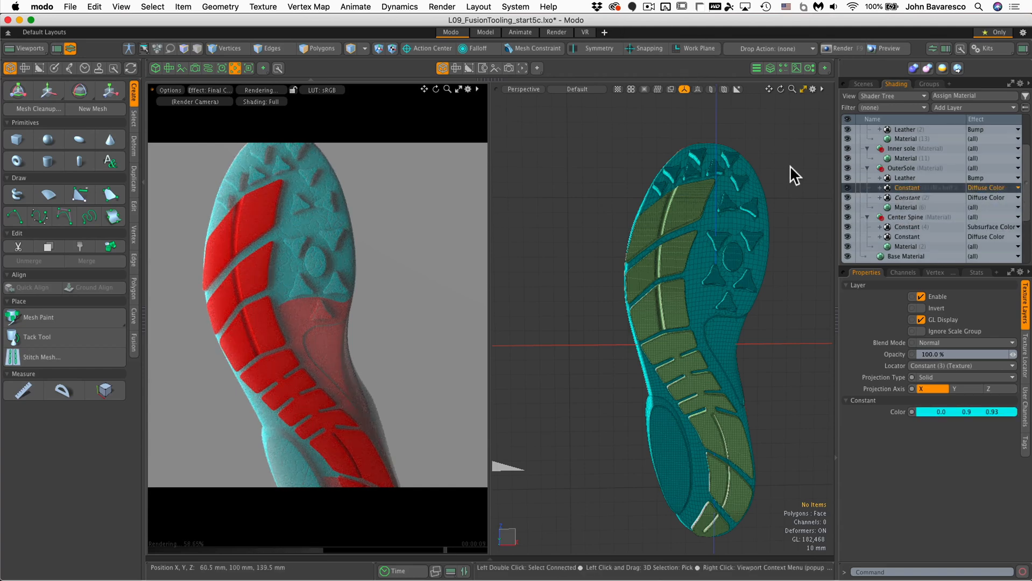
pyautogui.rightClick(858, 188)
pyautogui.click(901, 251)
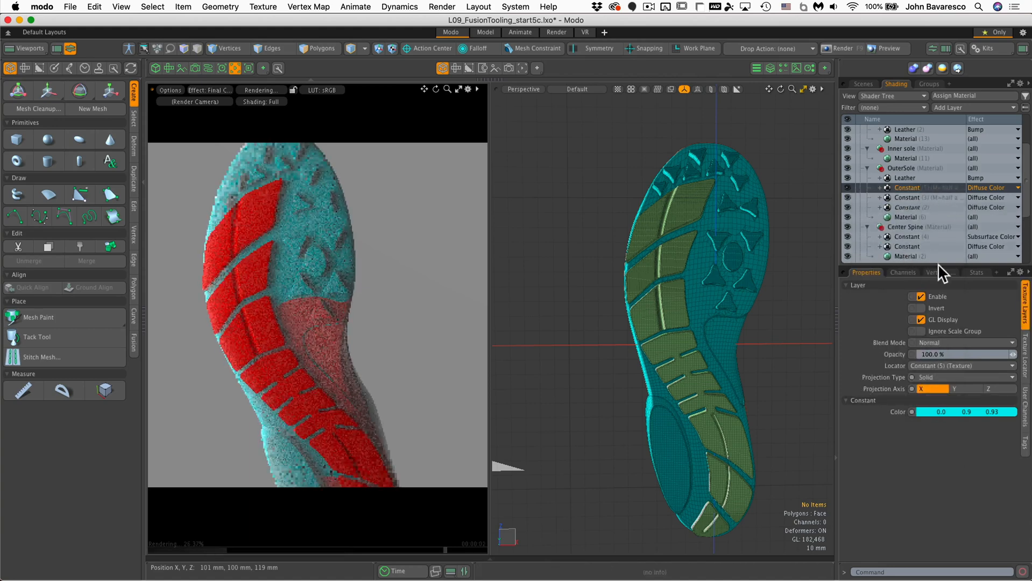
pyautogui.click(991, 188)
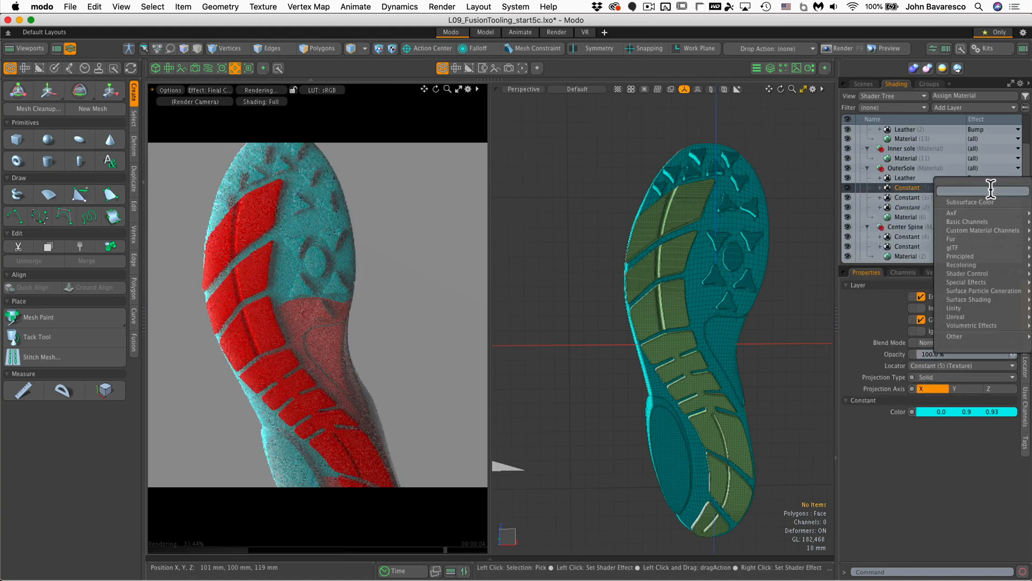
pyautogui.click(983, 200)
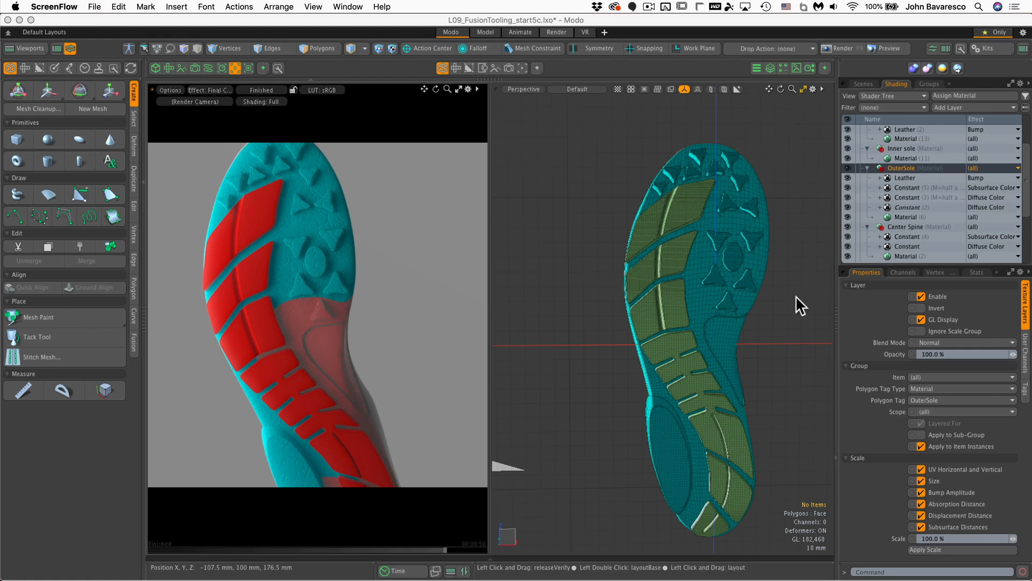
# Create an instance of the Center Spine's red Subsurface Color Constant layer
pyautogui.click(908, 238)
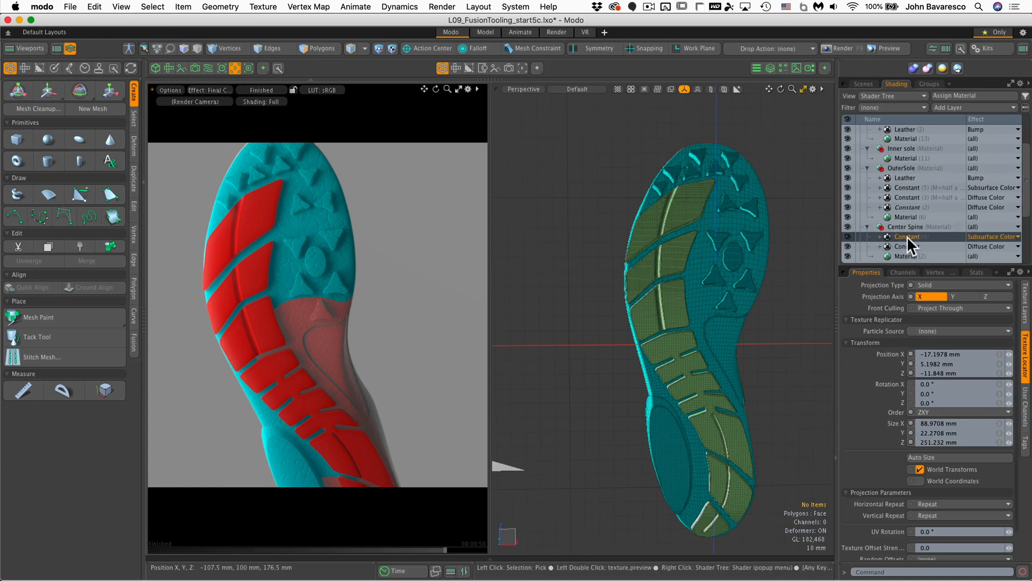
pyautogui.rightClick(907, 234)
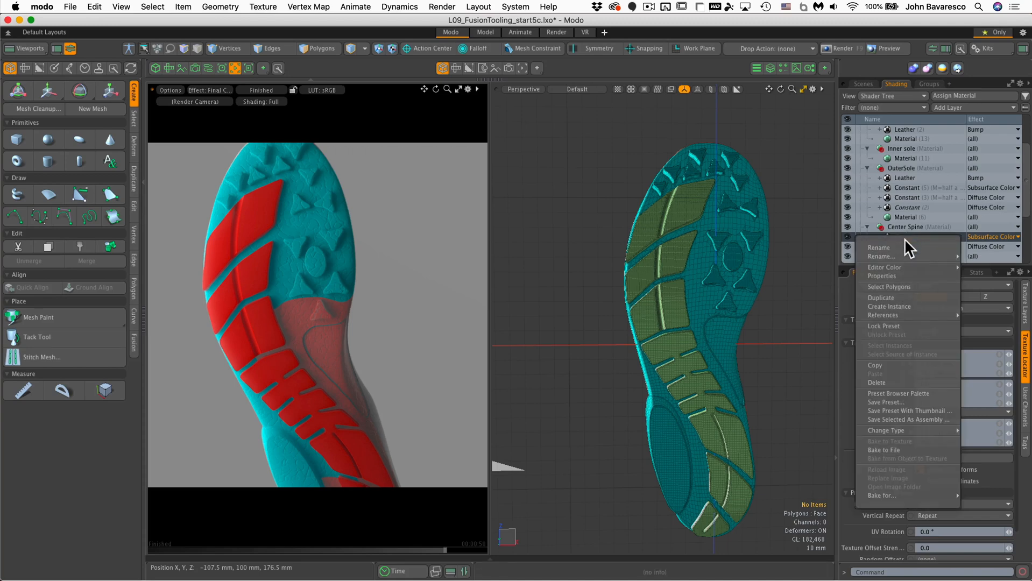
pyautogui.click(906, 304)
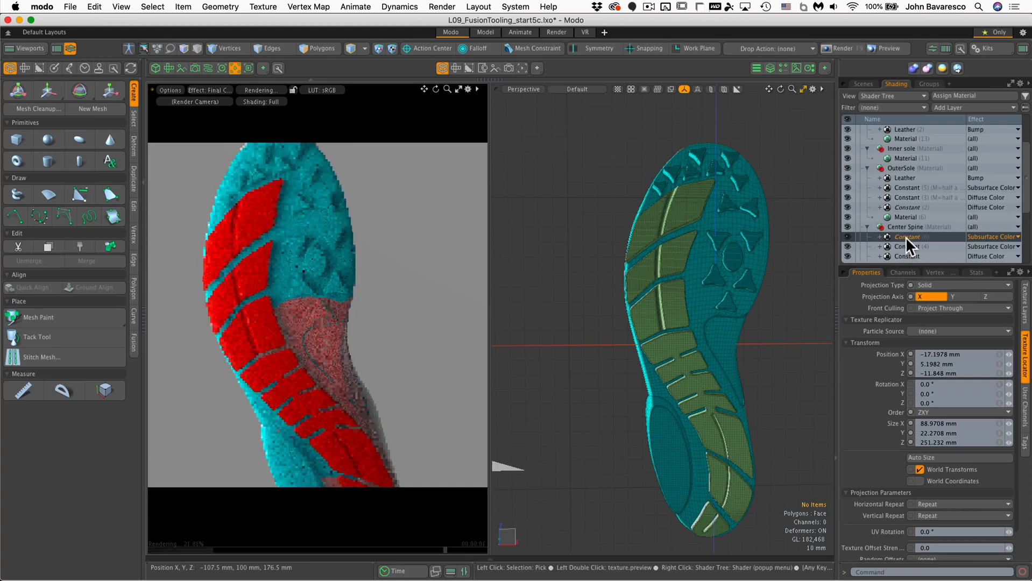
# Move the instanced red Subsurface Color Constant layer from Center Spine into the OuterSole group, directly above the instanced Diffuse Color Constant
pyautogui.moveTo(906, 236); pyautogui.dragTo(908, 230)
pyautogui.moveTo(911, 219); pyautogui.dragTo(914, 200)
pyautogui.click(913, 200)
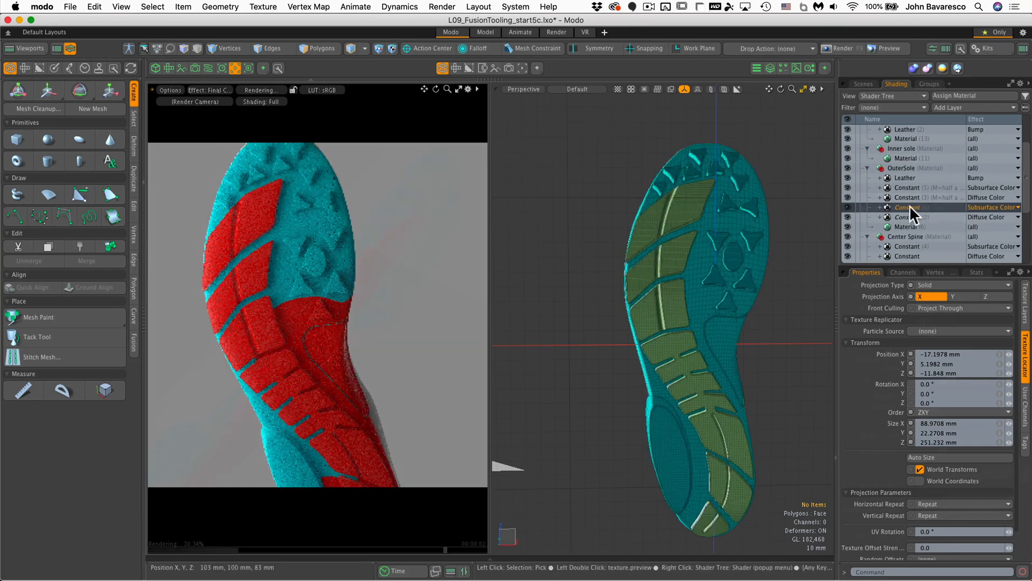
# Lighten the MidSole material's diffuse color to 0.9, 0.9, 0.9 and inspect the whole sole from several angles in the render preview
pyautogui.click(923, 320)
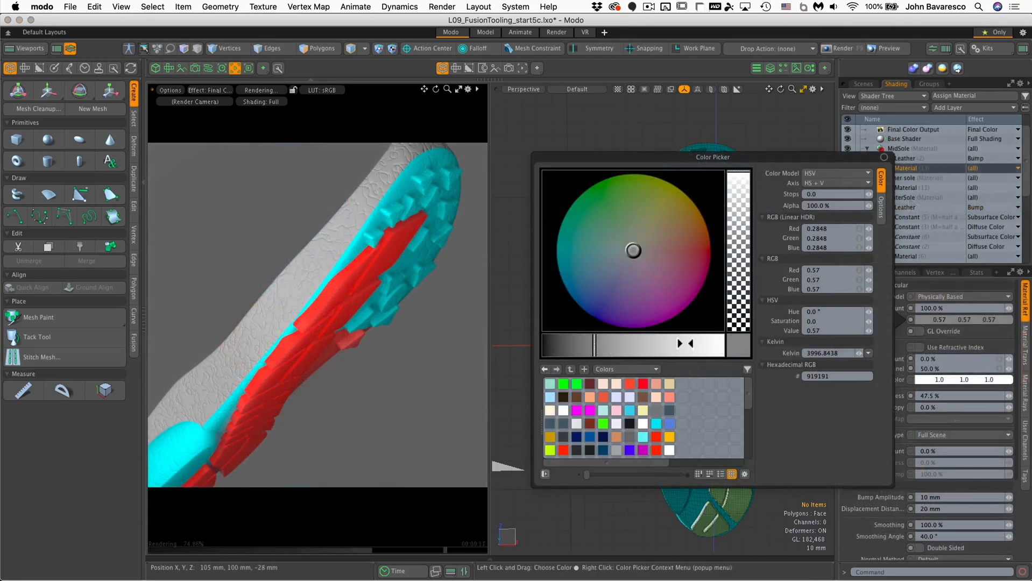
pyautogui.click(685, 344)
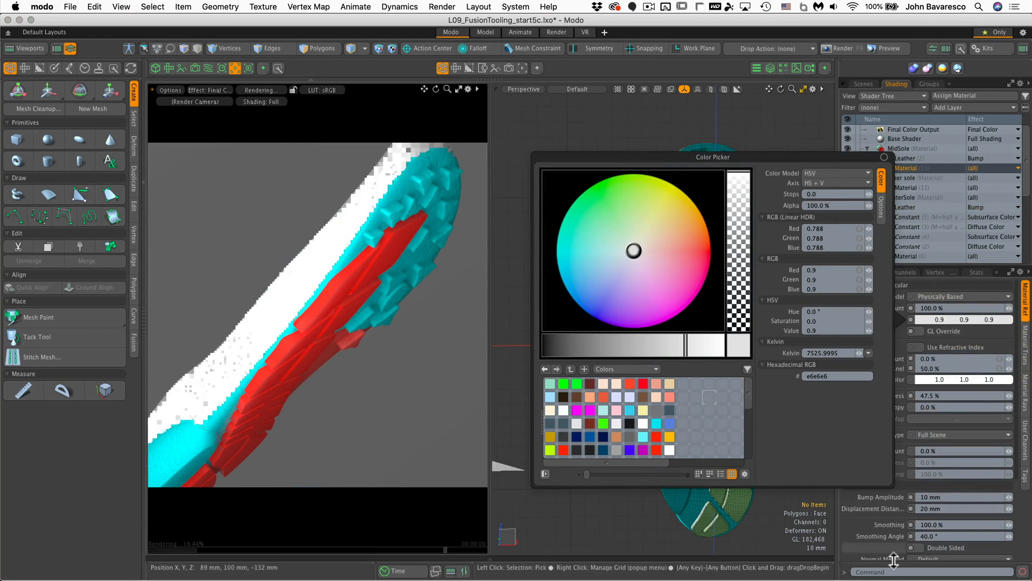
pyautogui.keyDown('ctrl'); pyautogui.keyDown('alt'); pyautogui.moveTo(396, 262); pyautogui.dragTo(208, 326); pyautogui.keyUp('alt'); pyautogui.keyUp('ctrl')
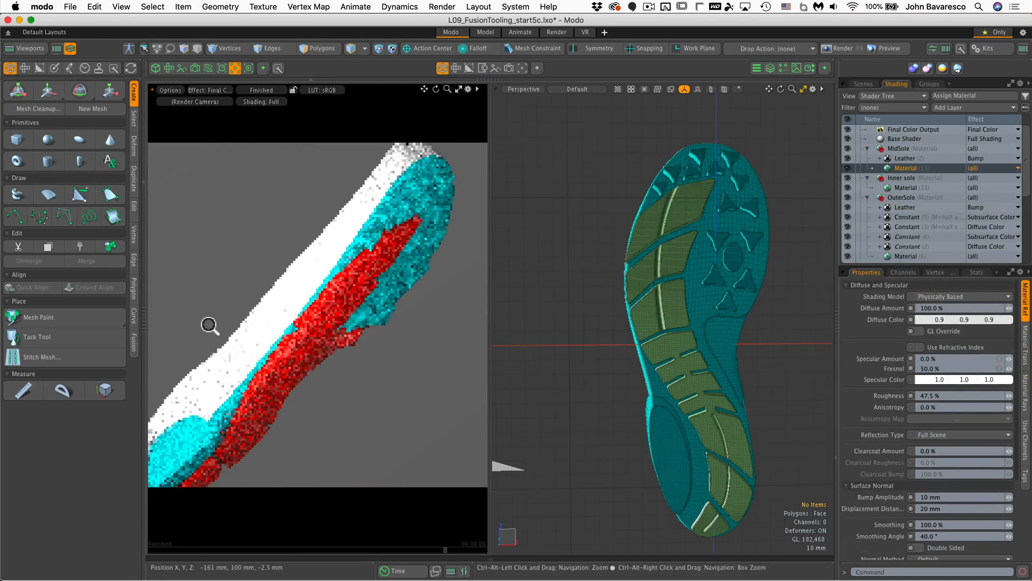
pyautogui.keyDown('ctrl'); pyautogui.keyDown('alt'); pyautogui.moveTo(345, 306); pyautogui.dragTo(304, 321); pyautogui.keyUp('alt'); pyautogui.keyUp('ctrl')
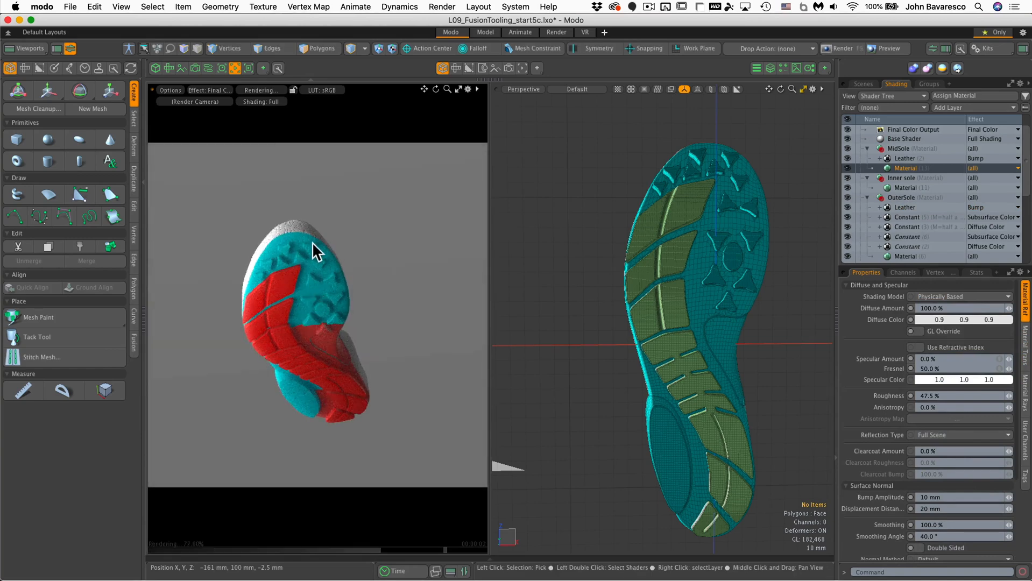
pyautogui.keyDown('ctrl'); pyautogui.keyDown('alt'); pyautogui.moveTo(295, 277); pyautogui.dragTo(658, 175); pyautogui.keyUp('alt'); pyautogui.keyUp('ctrl')
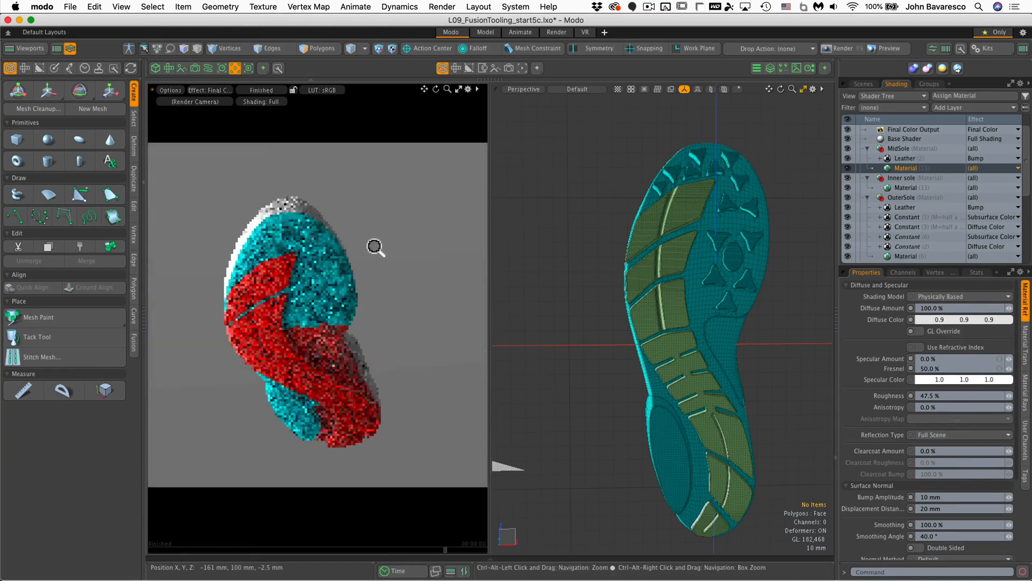
pyautogui.keyDown('ctrl'); pyautogui.keyDown('alt'); pyautogui.moveTo(374, 244); pyautogui.dragTo(364, 292); pyautogui.keyUp('alt'); pyautogui.keyUp('ctrl')
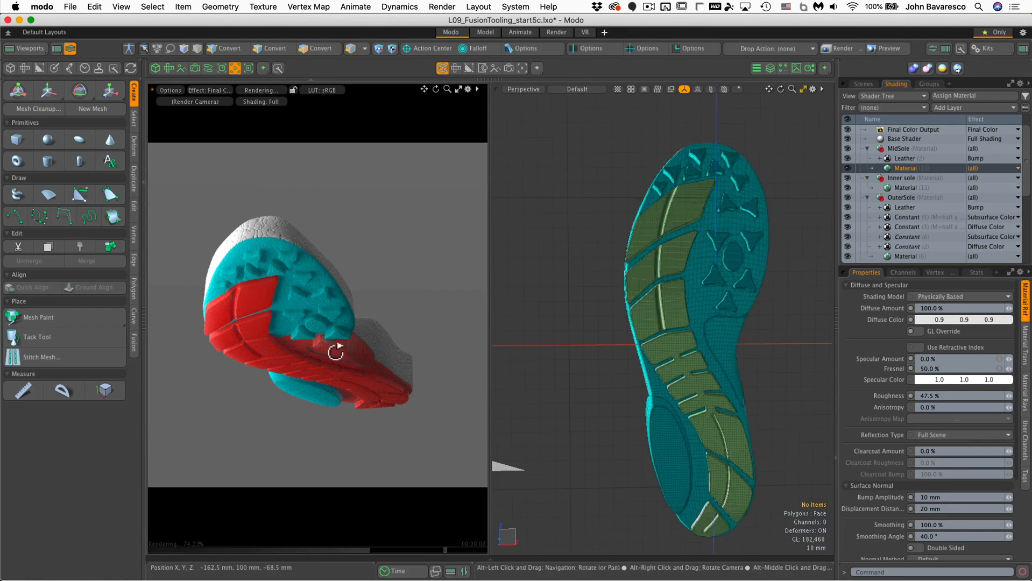
pyautogui.keyDown('alt'); pyautogui.moveTo(334, 350); pyautogui.dragTo(302, 172); pyautogui.keyUp('alt')
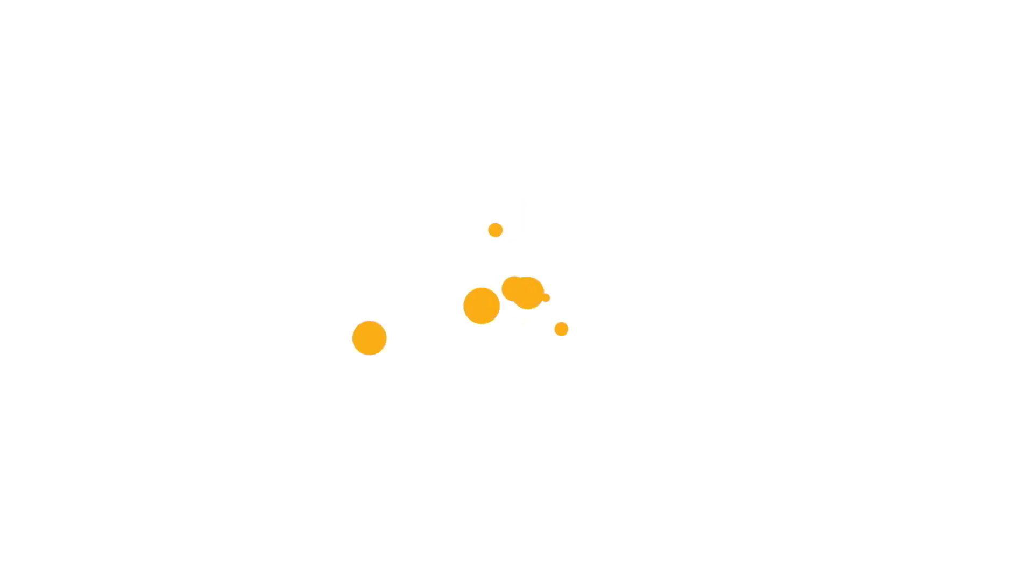